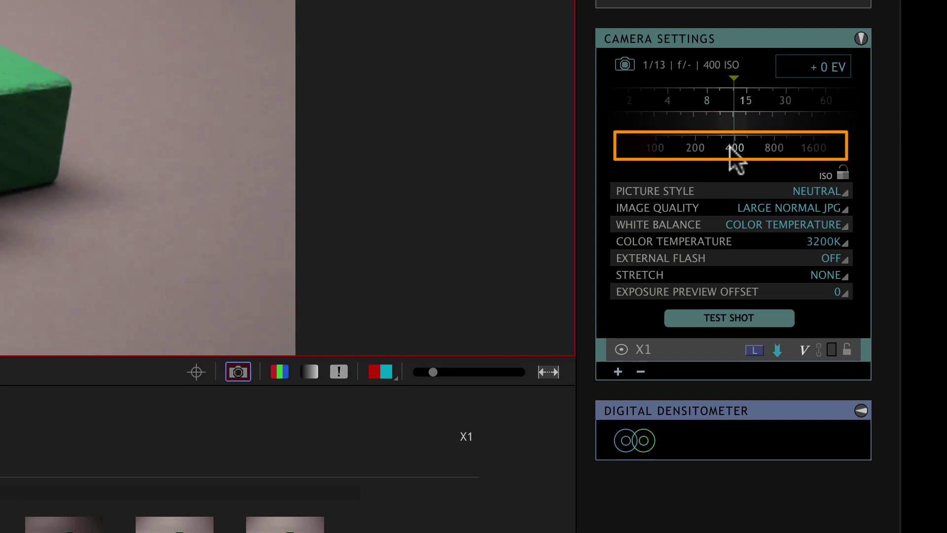
Set the camera ISO to 400 and lock it at that value
{"action": "mouse_move", "coordinate": [734, 148]}
{"action": "left_mouse_down"}
{"action": "mouse_move", "coordinate": [765, 149]}
{"action": "mouse_move", "coordinate": [726, 153]}
{"action": "left_mouse_up"}
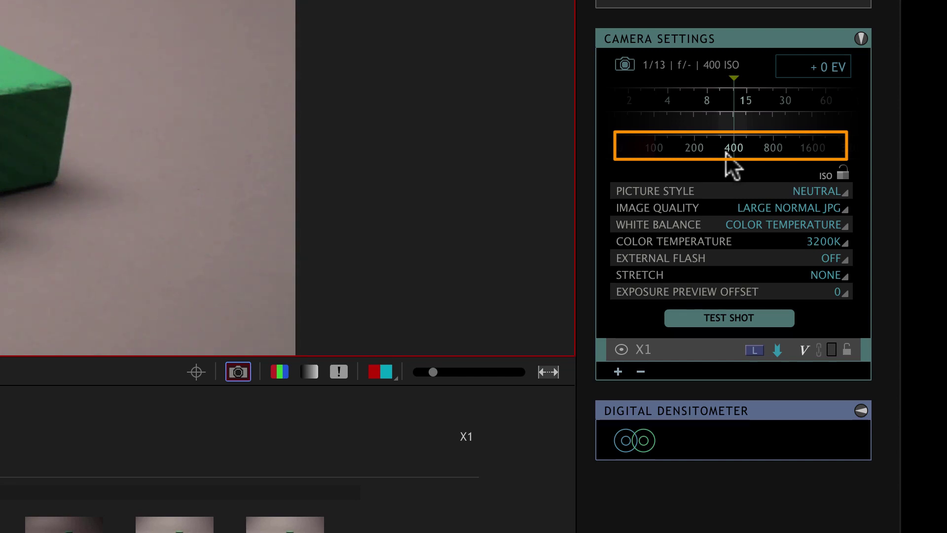
{"action": "left_click", "coordinate": [843, 174]}
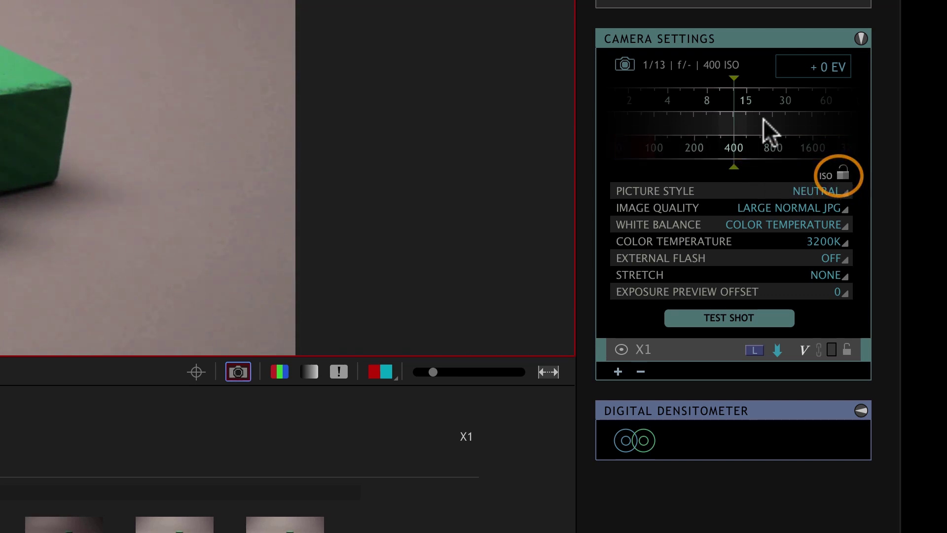
Take test shots at the current speed, at 1/20, and at 1/15, settling on 1/15
{"action": "left_click", "coordinate": [753, 318]}
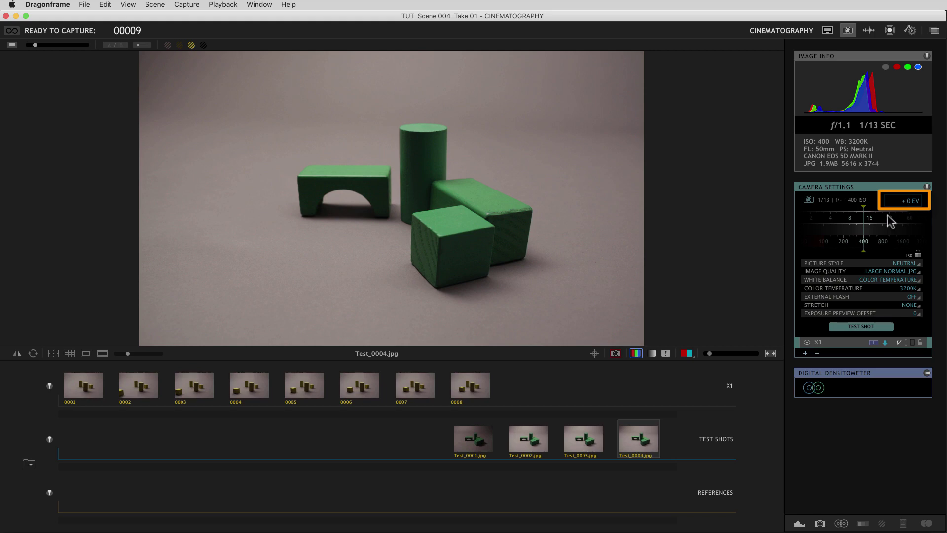
{"action": "left_click_drag", "start_coordinate": [888, 220], "coordinate": [869, 222]}
{"action": "left_click", "coordinate": [870, 326]}
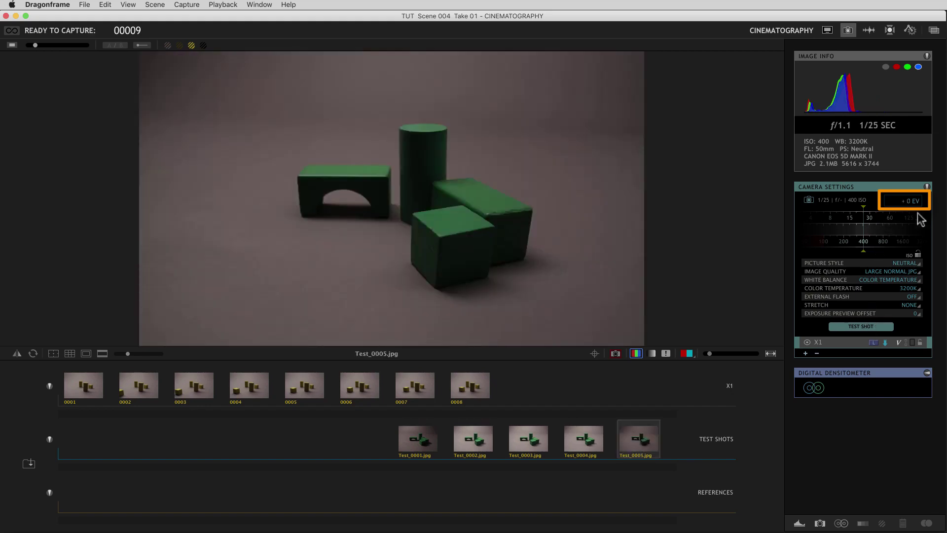
{"action": "left_click_drag", "start_coordinate": [855, 216], "coordinate": [869, 243]}
{"action": "left_click", "coordinate": [857, 327]}
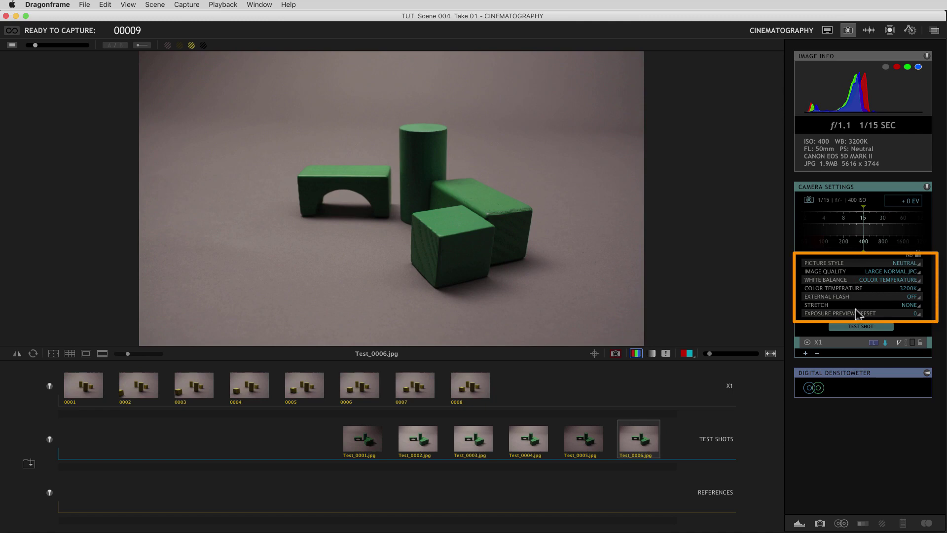
Keep LARGE NORMAL JPG image quality and take test shot Test_0007 at 1/15
{"action": "left_click", "coordinate": [893, 273]}
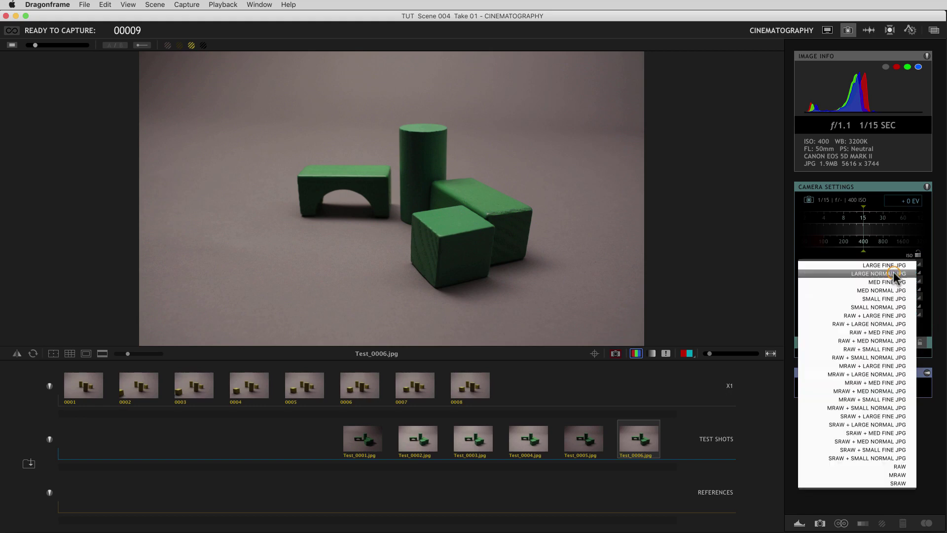
{"action": "left_click", "coordinate": [893, 273]}
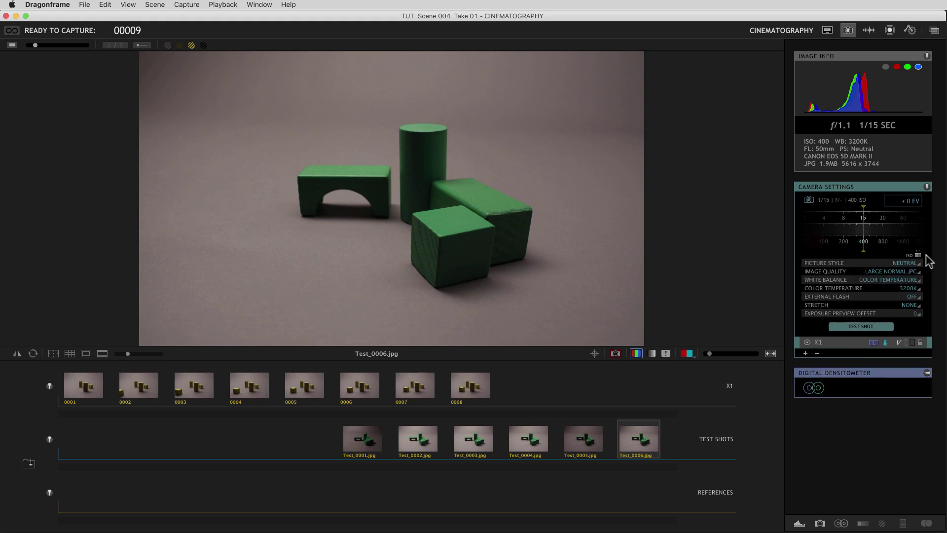
{"action": "left_click", "coordinate": [868, 328]}
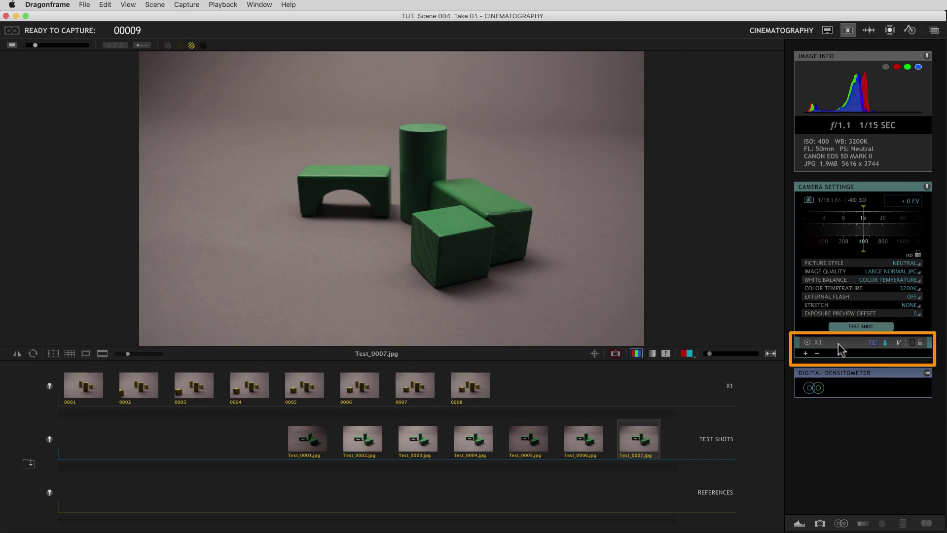
Add exposure X2 below X1, then hide and re-show it with its eye toggle
{"action": "left_click", "coordinate": [805, 353]}
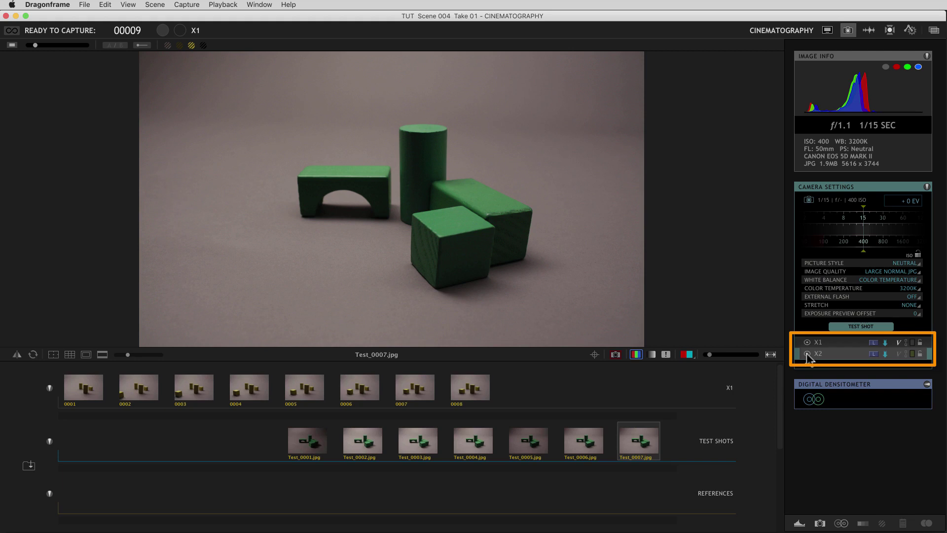
{"action": "left_click", "coordinate": [807, 354]}
{"action": "left_click", "coordinate": [807, 354]}
Select exposure X2 and set its shutter to 1/8 (+1 EV)
{"action": "left_click", "coordinate": [853, 342]}
{"action": "left_click", "coordinate": [853, 352]}
{"action": "left_click", "coordinate": [853, 342]}
{"action": "left_click", "coordinate": [853, 354]}
{"action": "left_click_drag", "start_coordinate": [868, 222], "coordinate": [903, 226]}
Switch back to exposure X1 at 1/15 and take a test shot
{"action": "left_click", "coordinate": [855, 344]}
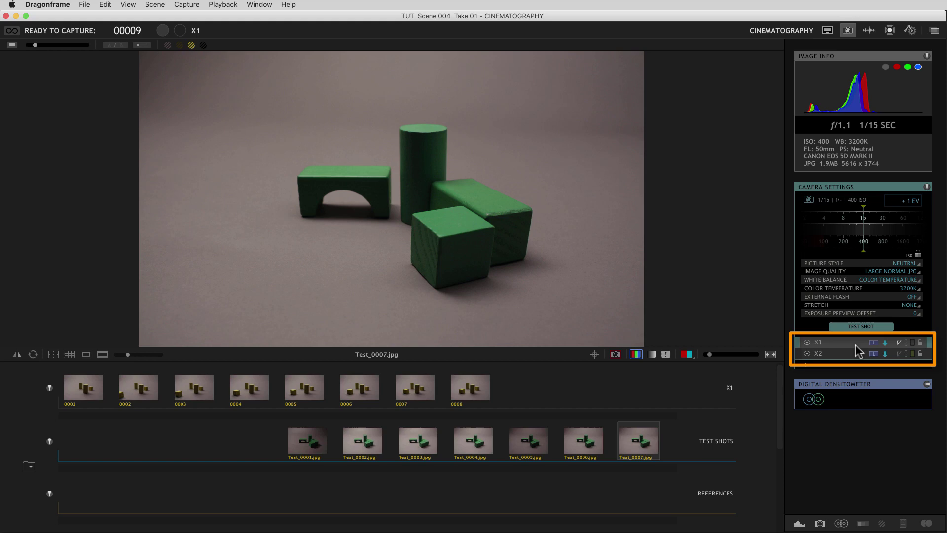
{"action": "left_click", "coordinate": [837, 353]}
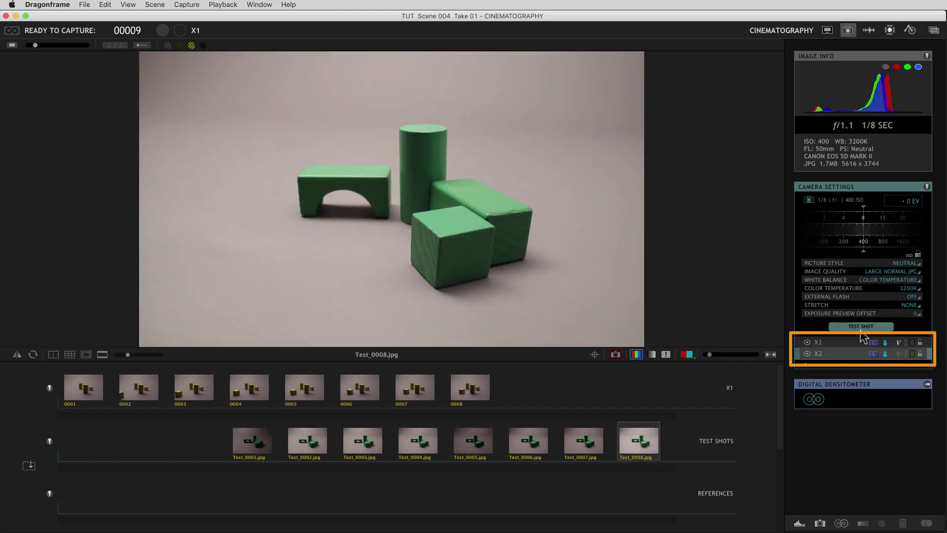
{"action": "left_click", "coordinate": [850, 342]}
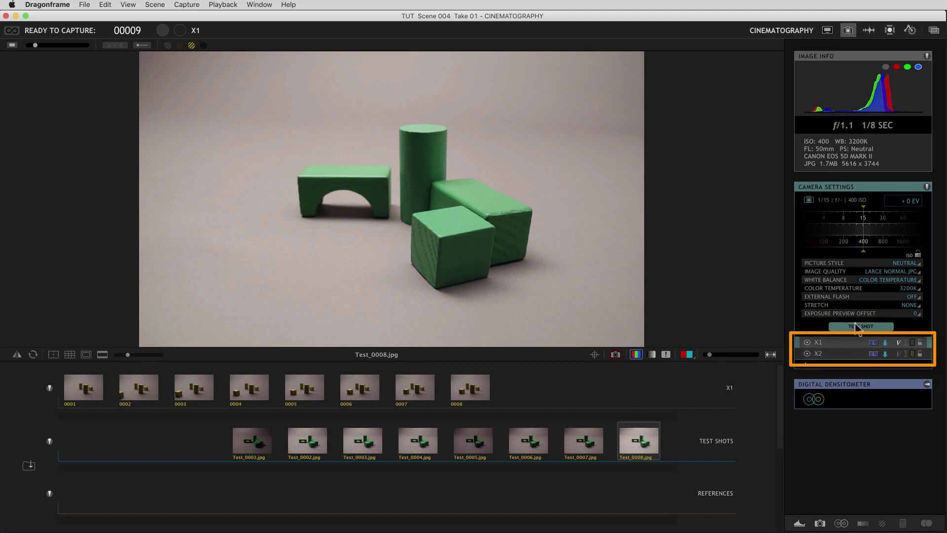
{"action": "left_click", "coordinate": [855, 327]}
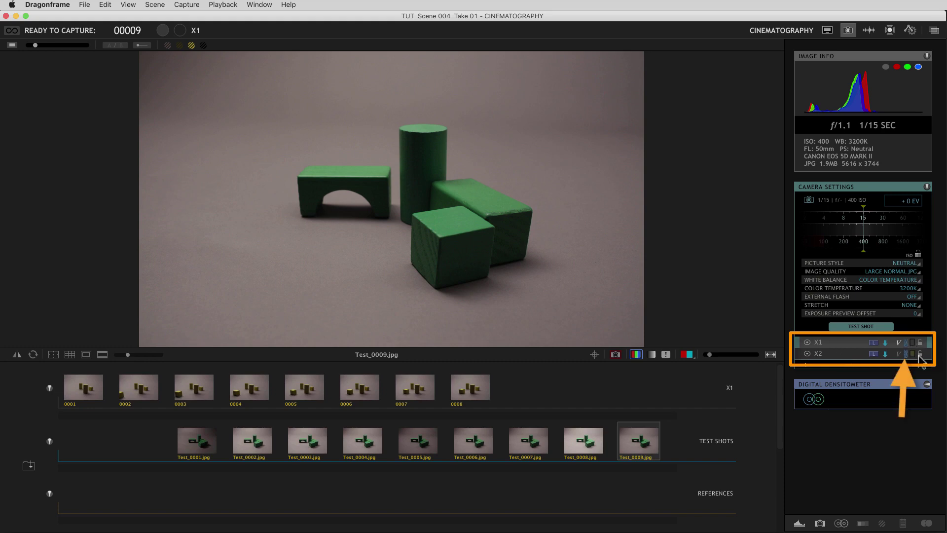
Select exposure X2 and enable its V toggle to match X1
{"action": "left_click", "coordinate": [849, 355]}
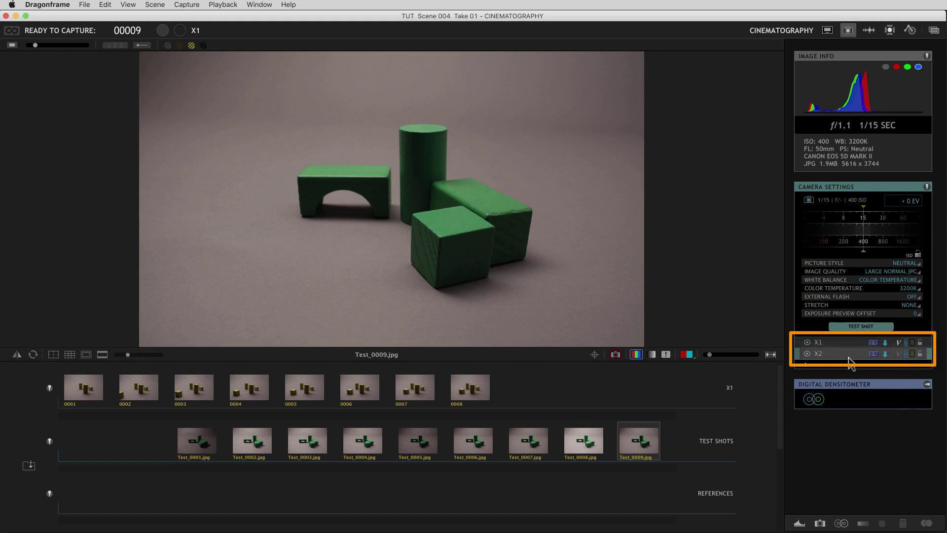
{"action": "left_click", "coordinate": [899, 354]}
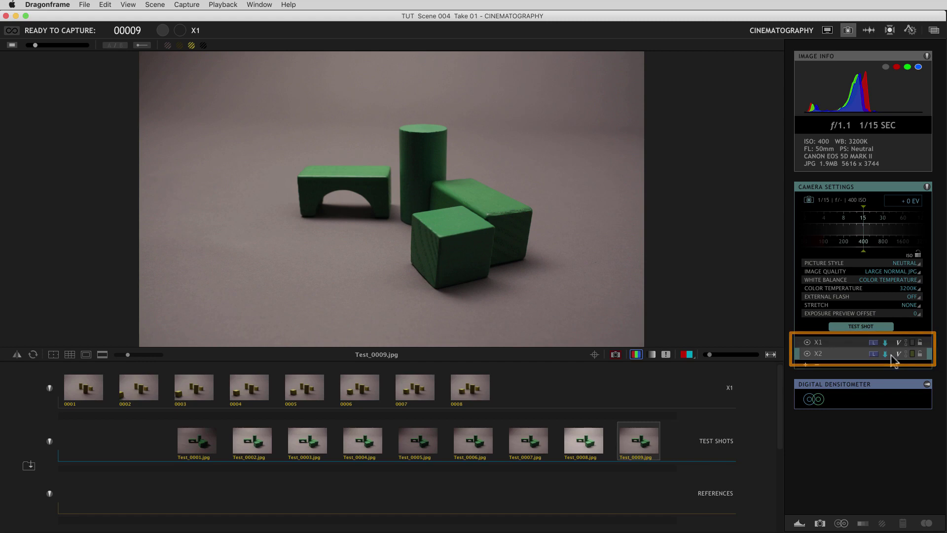
In the Animation workspace, shoot frame 9 with both X1 and X2 exposures
{"action": "left_click", "coordinate": [827, 30]}
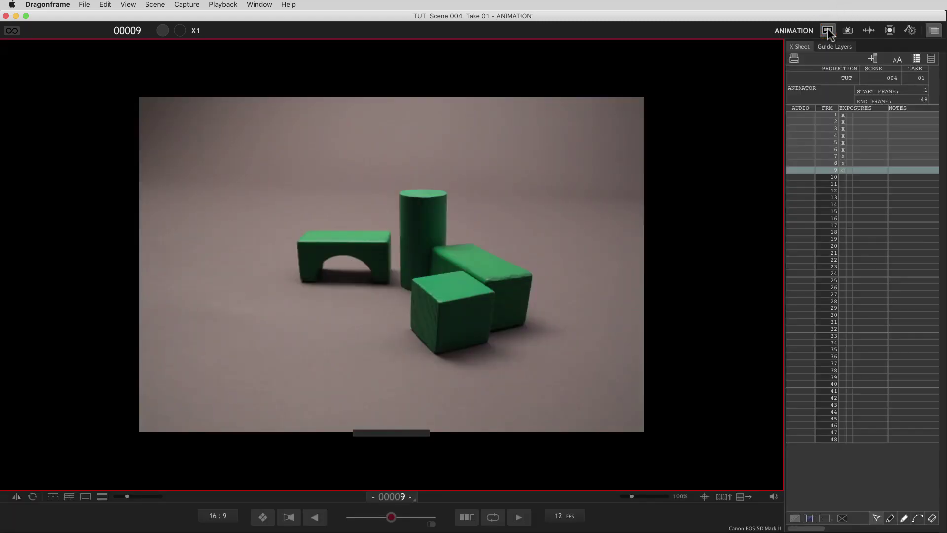
{"action": "key", "text": "2"}
{"action": "key", "text": "0"}
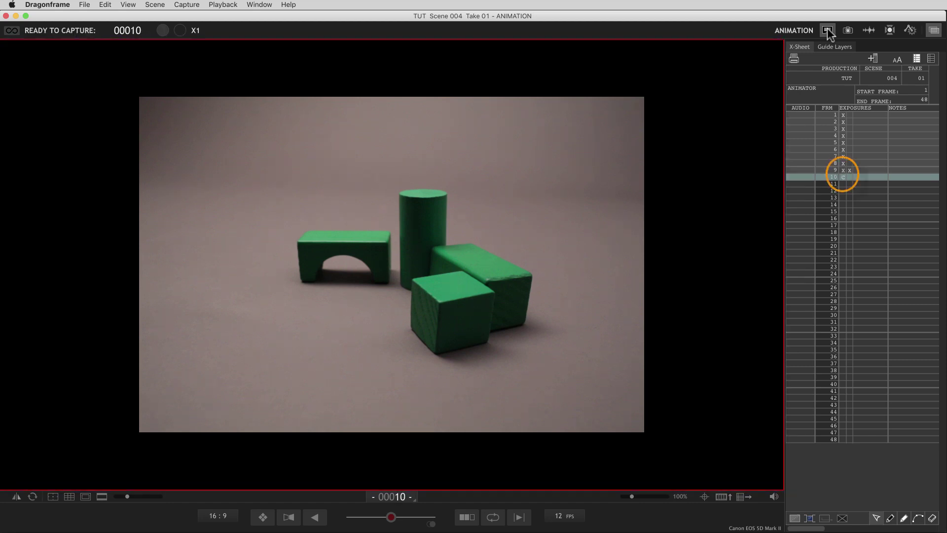
Briefly visit Cinematography, return to Animation, and shoot frame 10 with both exposures
{"action": "left_click", "coordinate": [848, 30]}
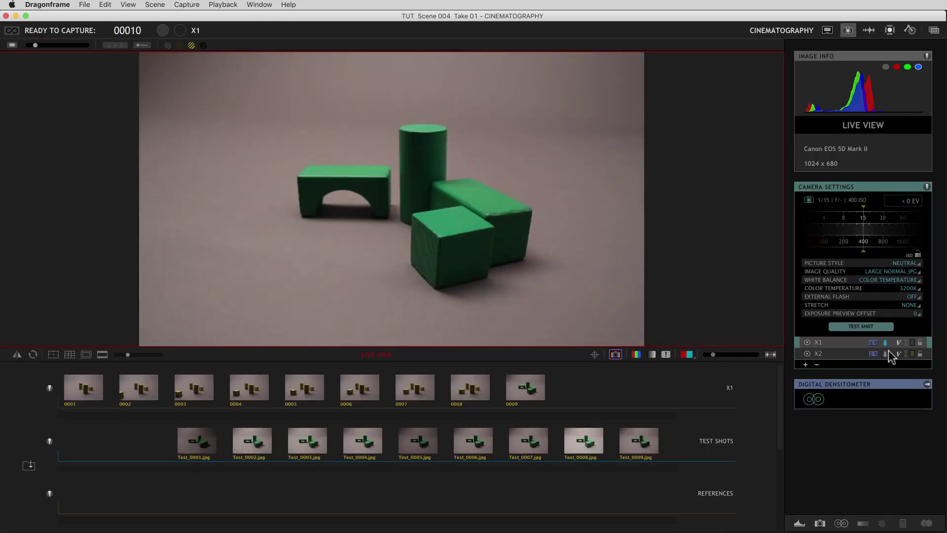
{"action": "left_click", "coordinate": [828, 30]}
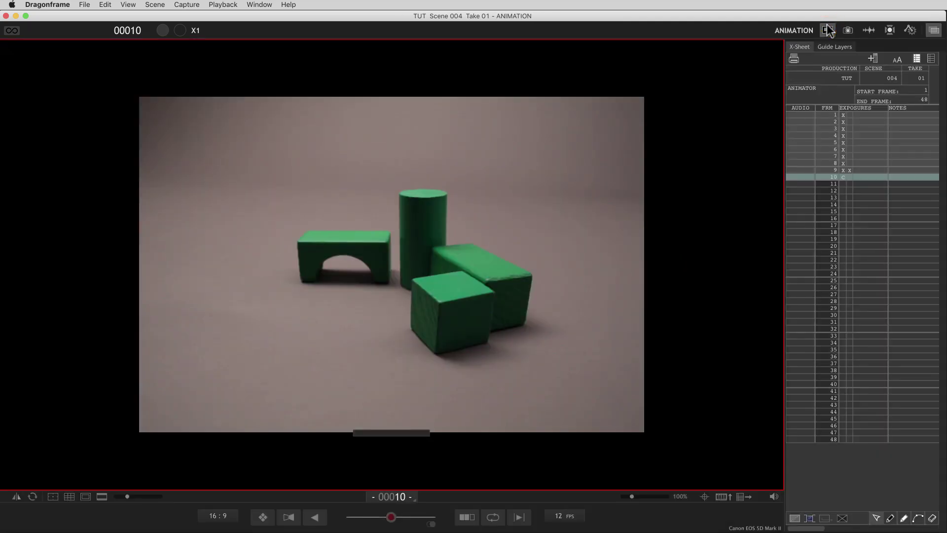
{"action": "key", "text": "2"}
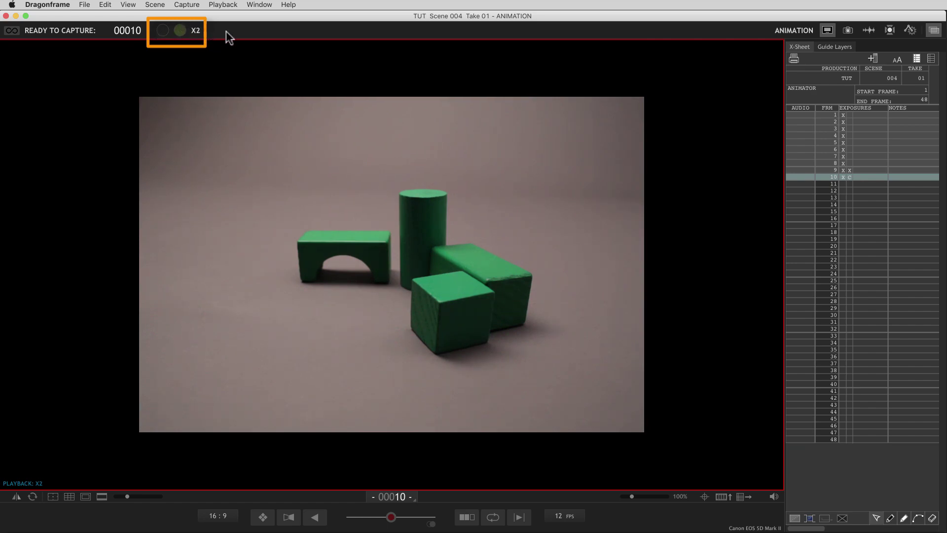
{"action": "key", "text": "Return"}
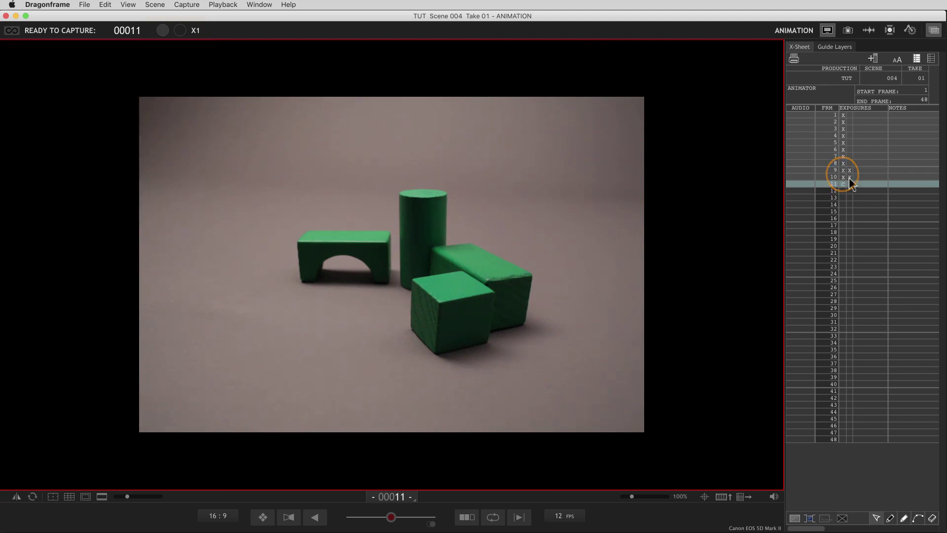
Return to the Cinematography workspace listing the X1 and X2 exposure rows
{"action": "left_click", "coordinate": [848, 31]}
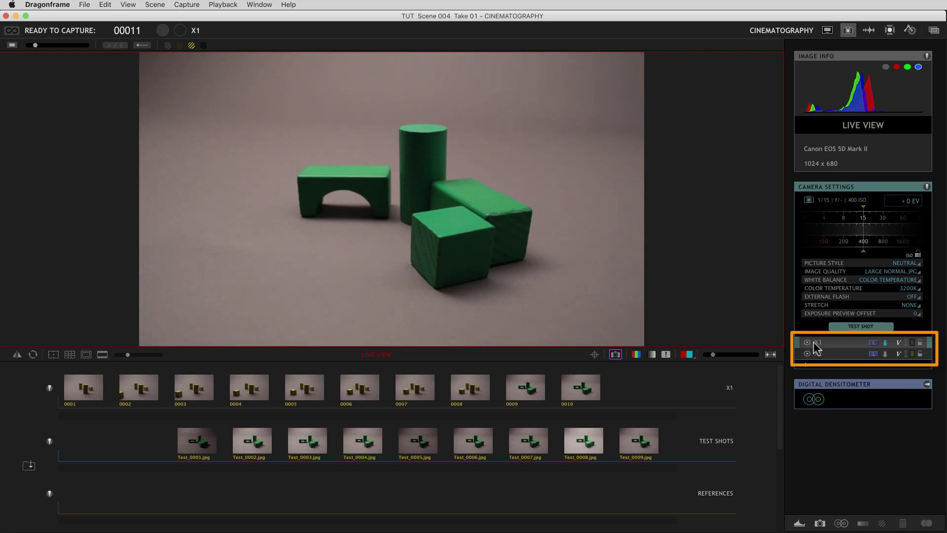
Choose full-brightness red in the exposure's Colors picker and confirm it for X1
{"action": "left_click", "coordinate": [913, 354]}
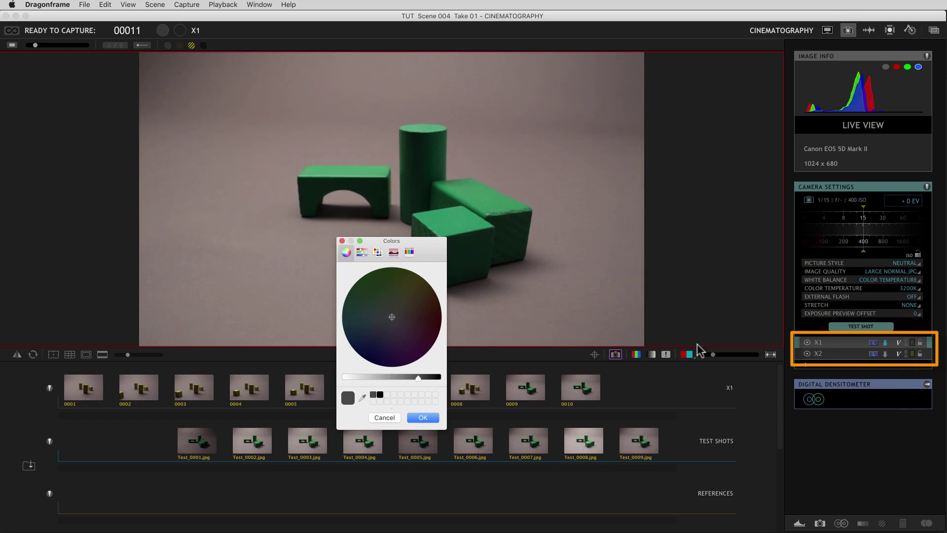
{"action": "left_click_drag", "start_coordinate": [418, 377], "coordinate": [367, 377]}
{"action": "left_click", "coordinate": [431, 317]}
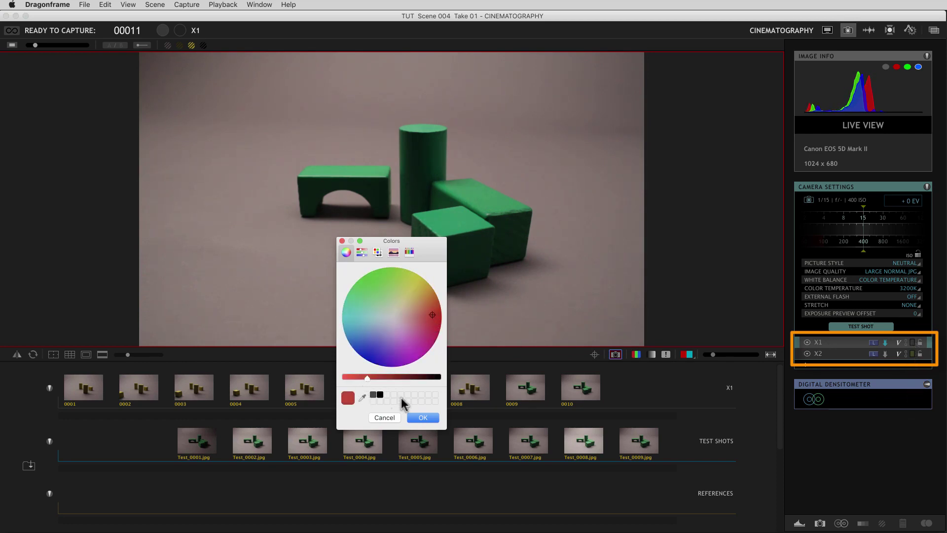
{"action": "left_click", "coordinate": [420, 418]}
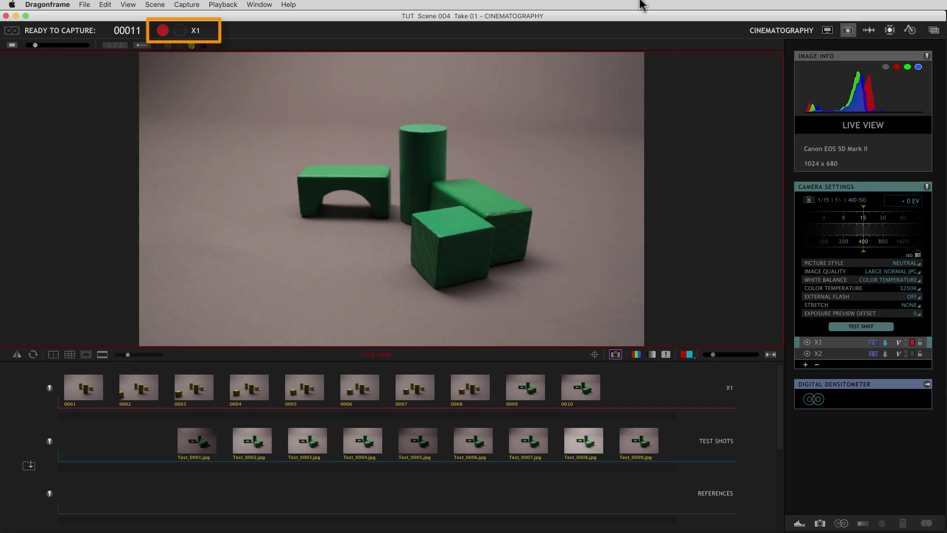
Go to the Animation workspace to view the X-Sheet with frame 11 ready
{"action": "left_click", "coordinate": [828, 30]}
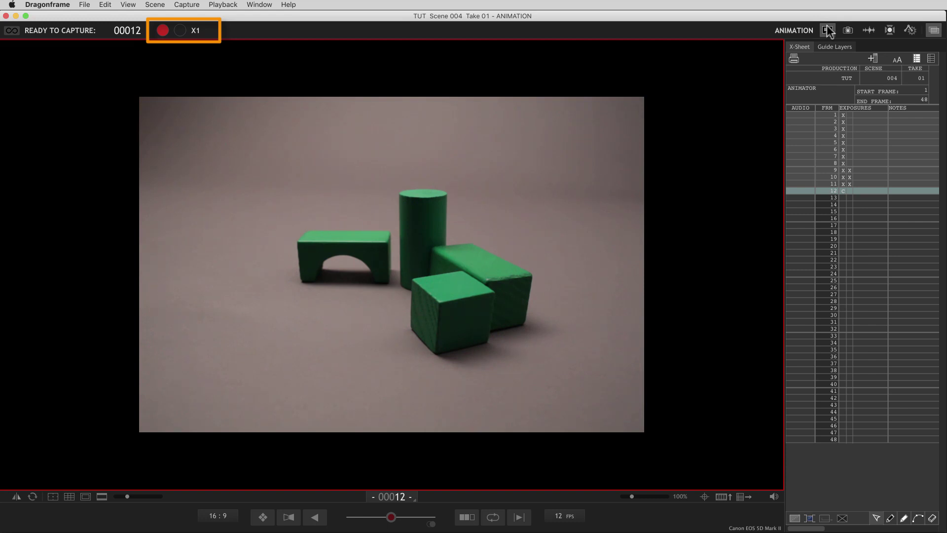
Back in the Cinematography workspace, unlock exposure X1's camera settings with its padlock
{"action": "left_click", "coordinate": [849, 31]}
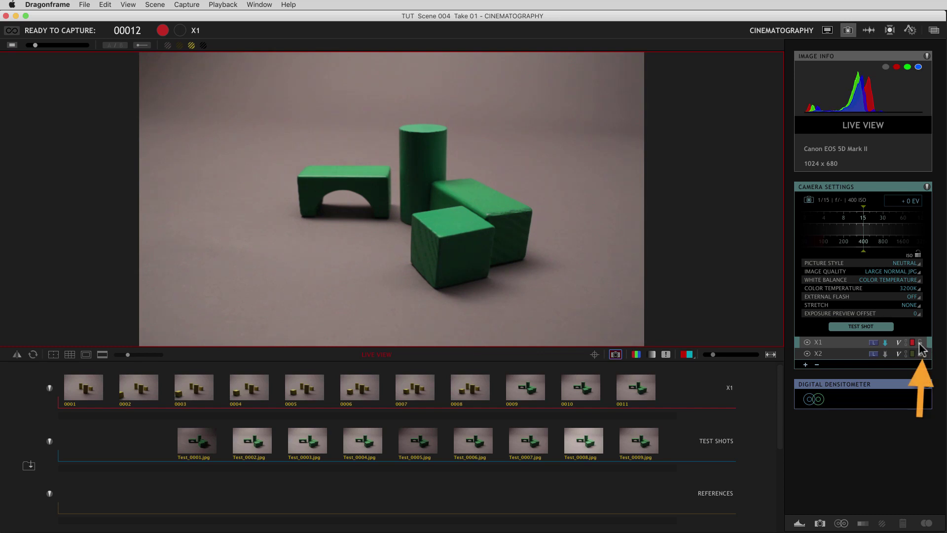
{"action": "left_click", "coordinate": [920, 345]}
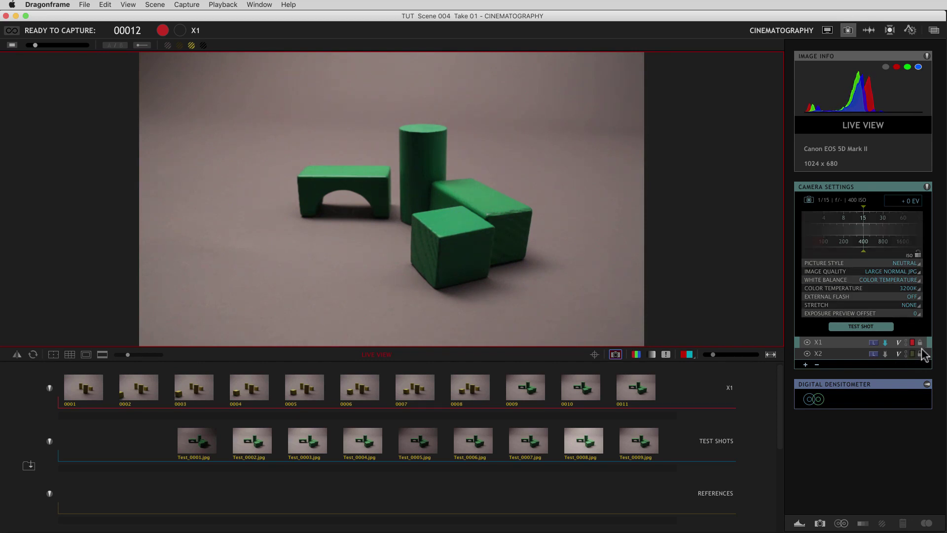
{"action": "left_click", "coordinate": [920, 342]}
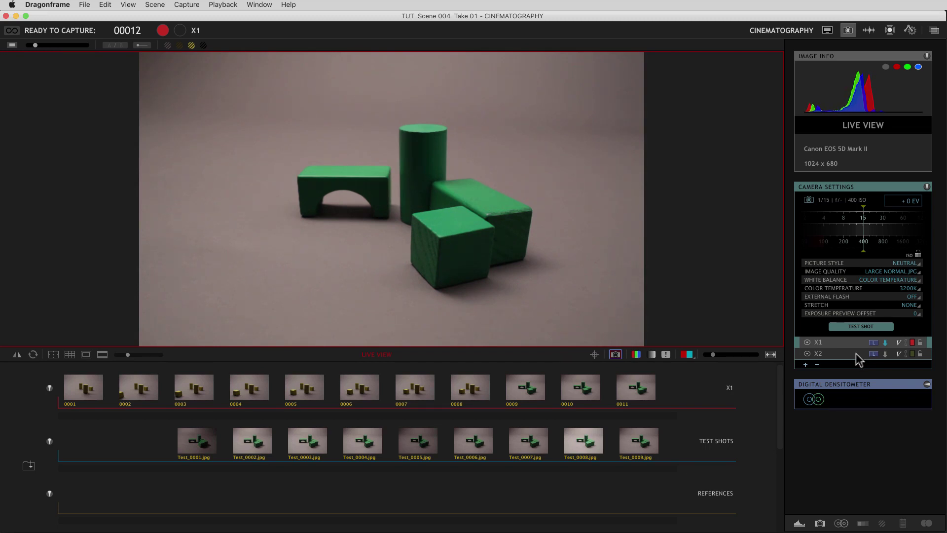
Add a LIGHT DMX channel, reset the Global dimmer to 0, and set X2's dimmer to 84
{"action": "left_click", "coordinate": [889, 30]}
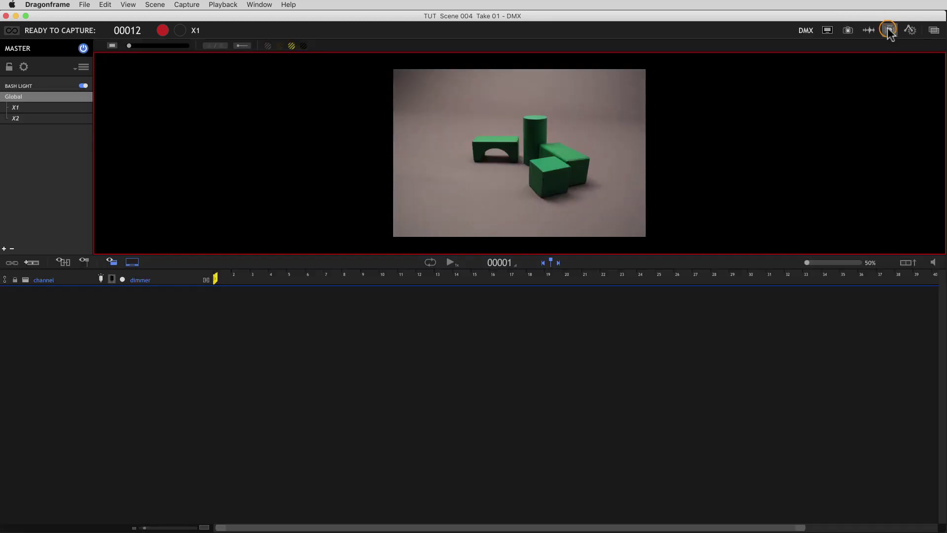
{"action": "left_click", "coordinate": [32, 262]}
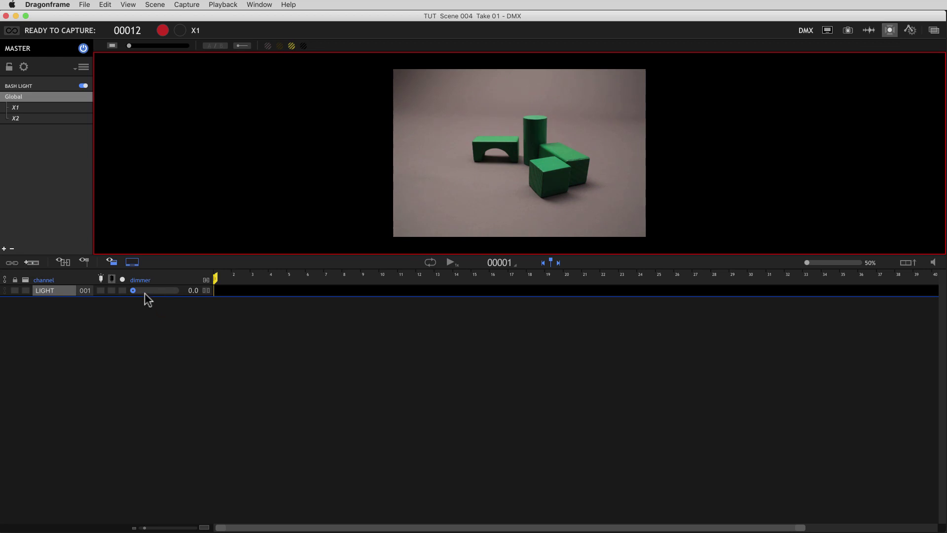
{"action": "mouse_move", "coordinate": [147, 291]}
{"action": "left_mouse_down"}
{"action": "mouse_move", "coordinate": [165, 292]}
{"action": "mouse_move", "coordinate": [142, 291]}
{"action": "mouse_move", "coordinate": [155, 294]}
{"action": "left_mouse_up"}
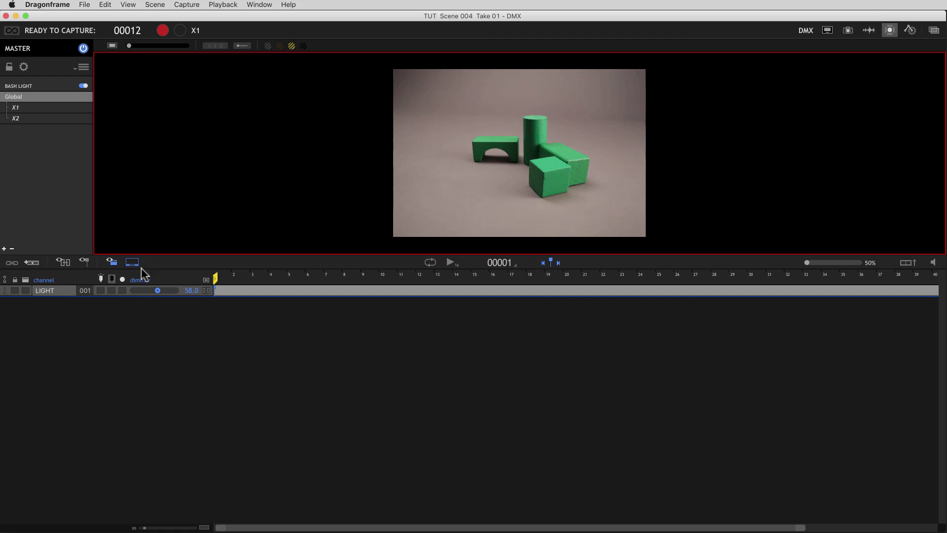
{"action": "left_click_drag", "start_coordinate": [158, 291], "coordinate": [127, 291]}
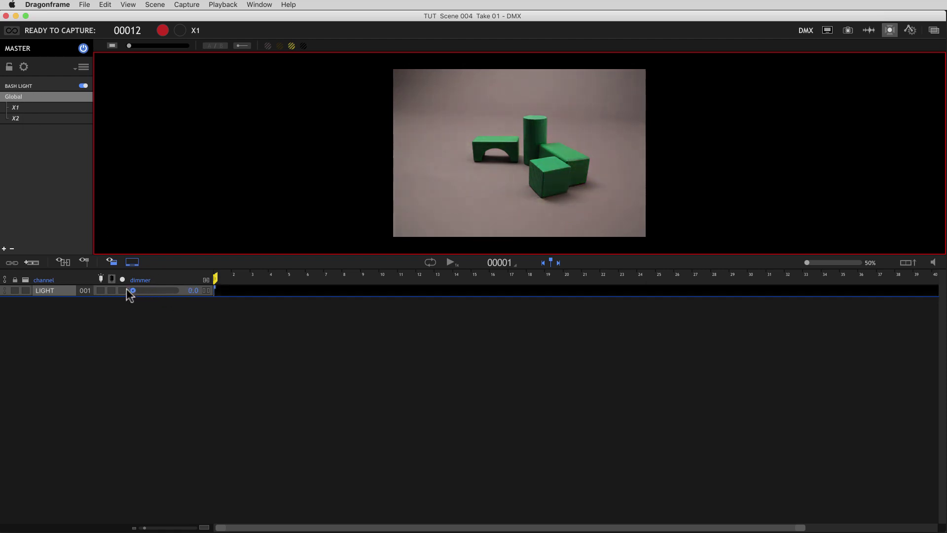
{"action": "left_click", "coordinate": [15, 119]}
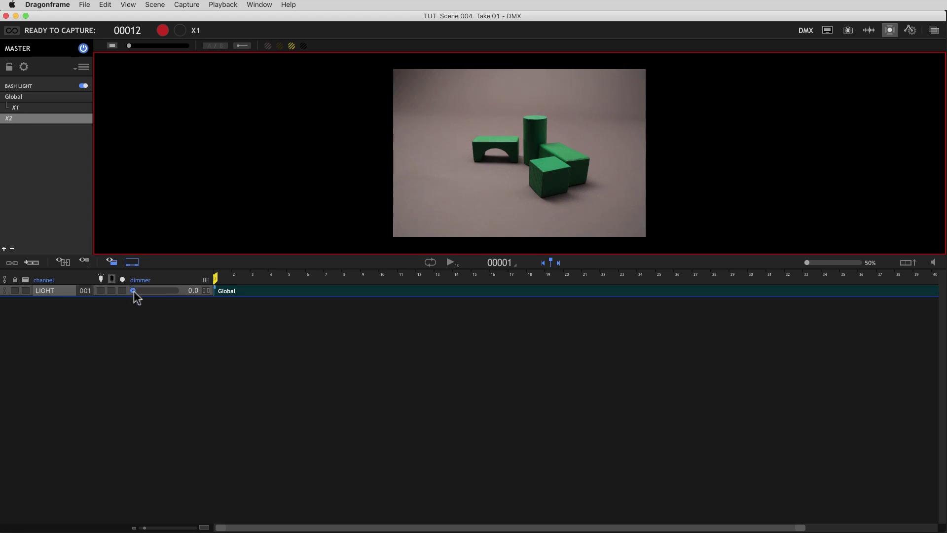
{"action": "left_click_drag", "start_coordinate": [133, 291], "coordinate": [169, 291]}
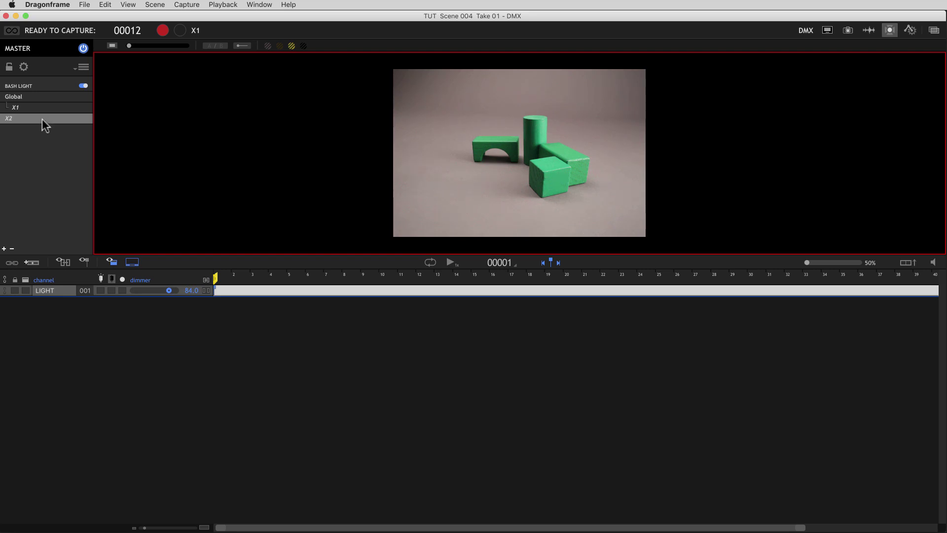
Preview the brighter set in Cinematography by selecting the X2 exposure row
{"action": "left_click", "coordinate": [848, 30]}
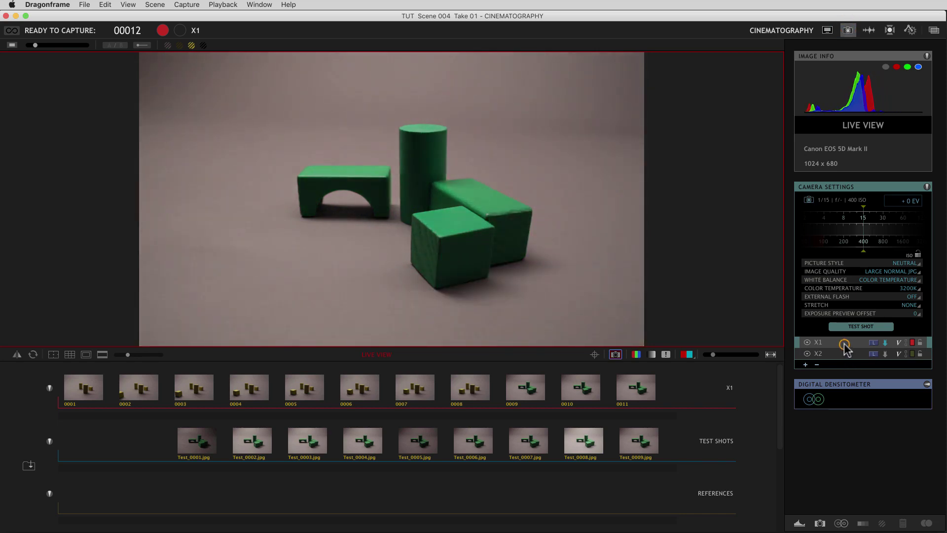
{"action": "left_click", "coordinate": [846, 353]}
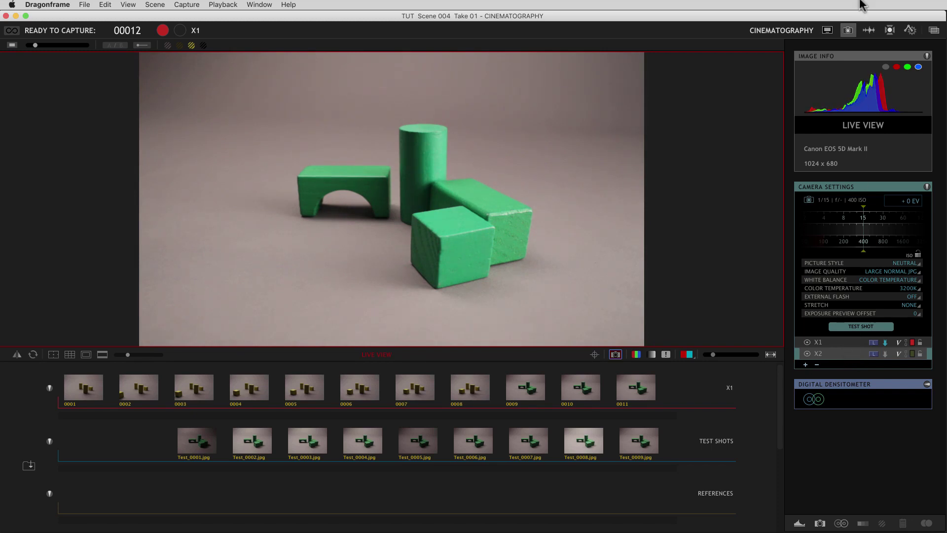
Capture frame 12 with both X1 and X2 exposures, confirming the DMX move into position
{"action": "left_click", "coordinate": [828, 30]}
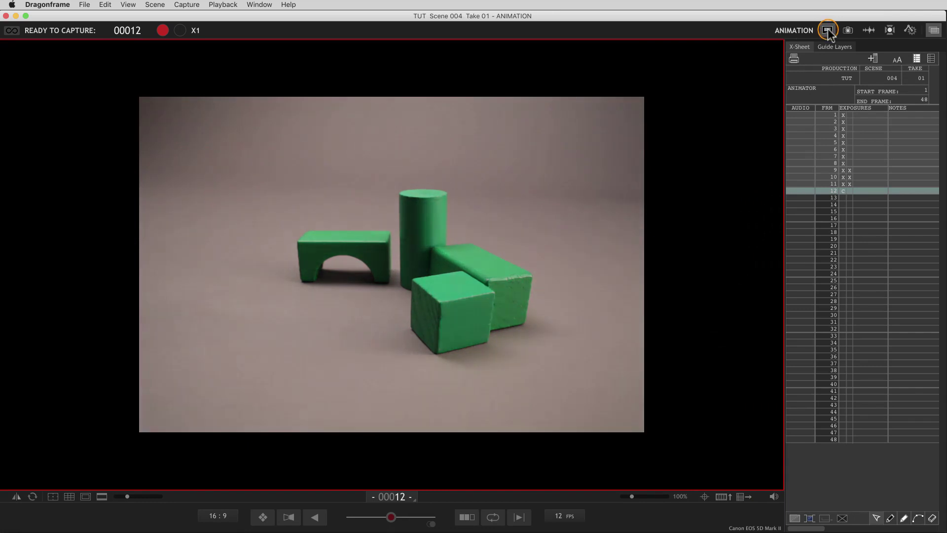
{"action": "mouse_move", "coordinate": [588, 91]}
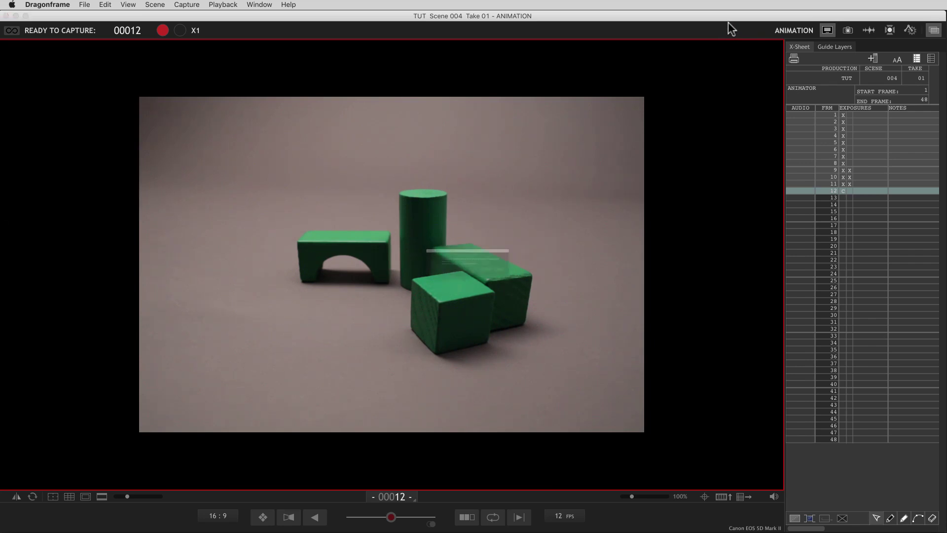
{"action": "key", "text": "Return"}
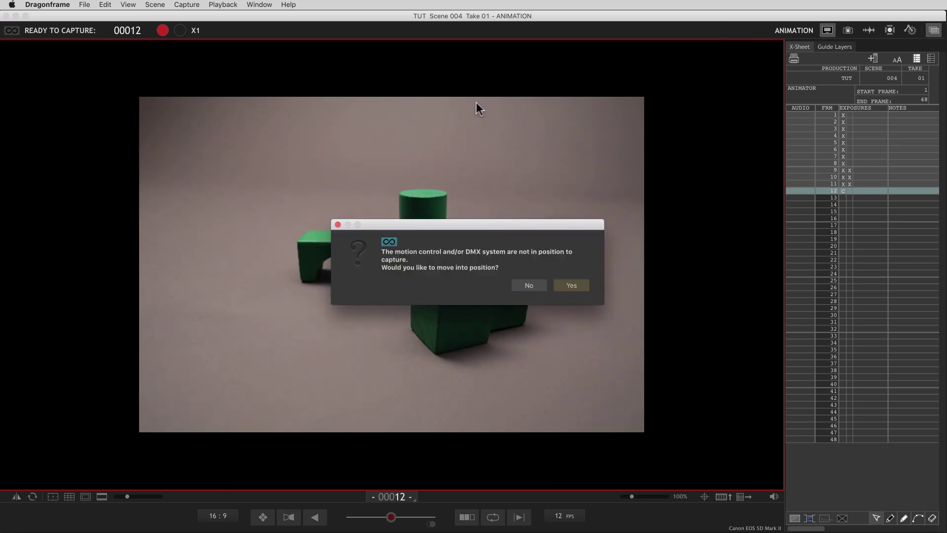
{"action": "left_click", "coordinate": [572, 285]}
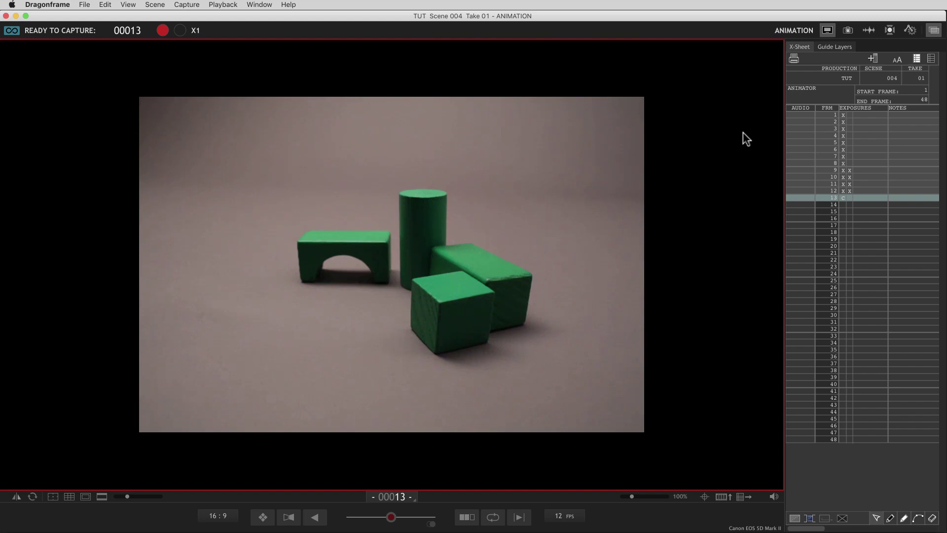
Enable image download for X2, capture frame 13 with both exposures, then return to Cinematography
{"action": "left_click", "coordinate": [848, 30]}
{"action": "left_click", "coordinate": [884, 354]}
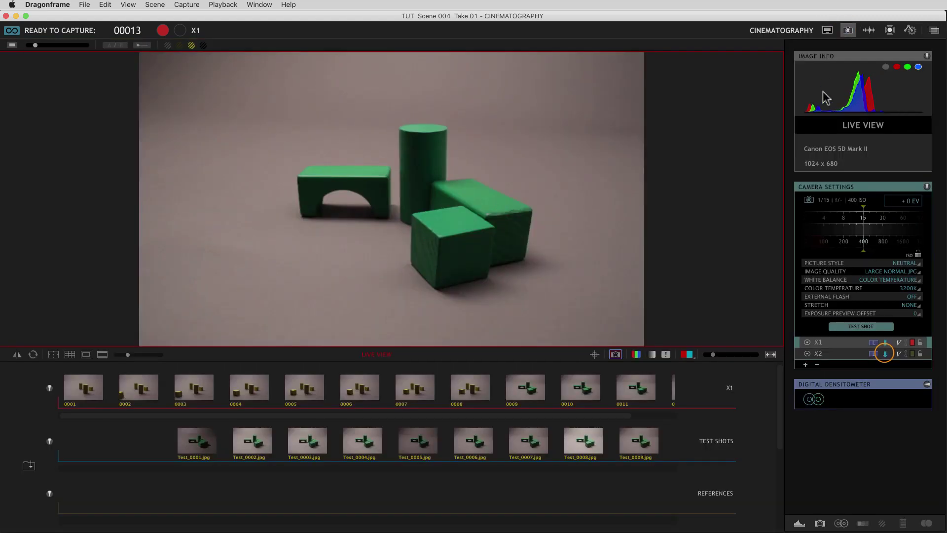
{"action": "left_click", "coordinate": [827, 30]}
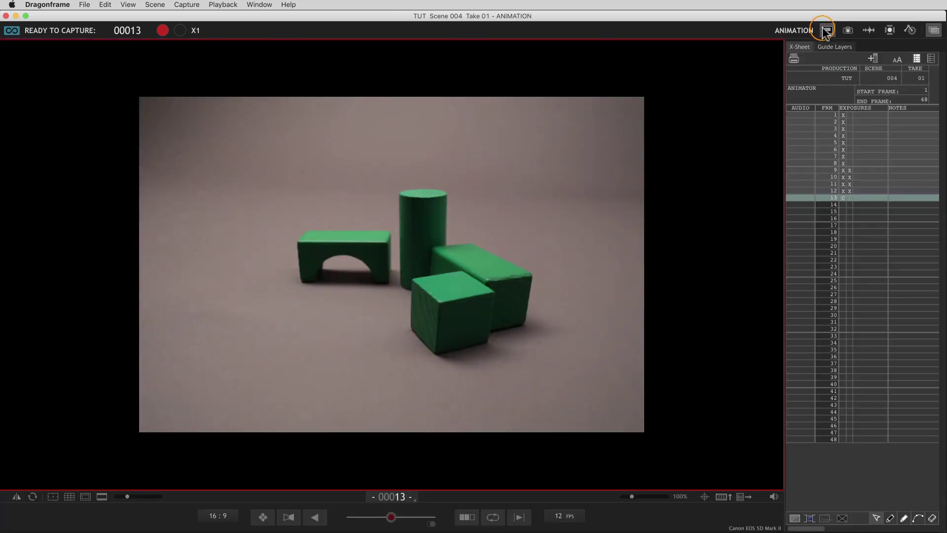
{"action": "key", "text": "Return"}
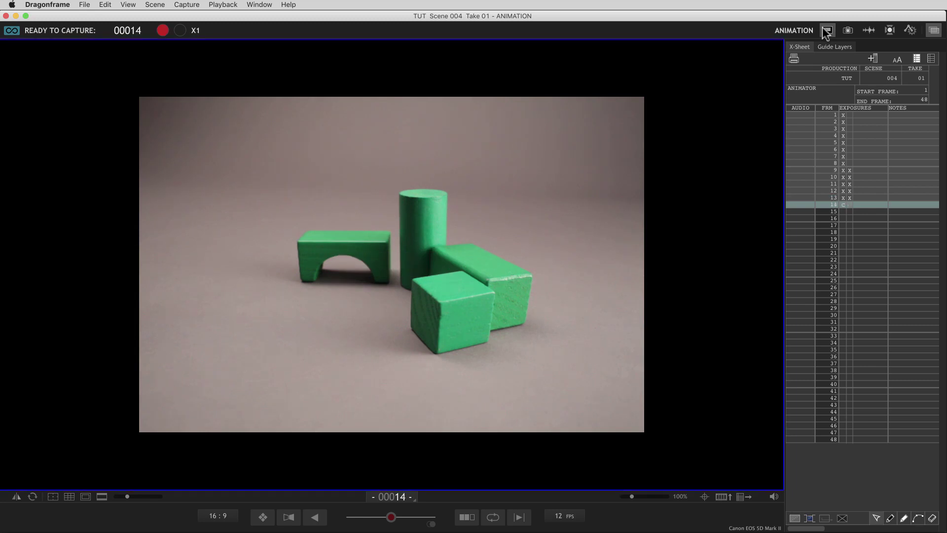
{"action": "key", "text": "Return"}
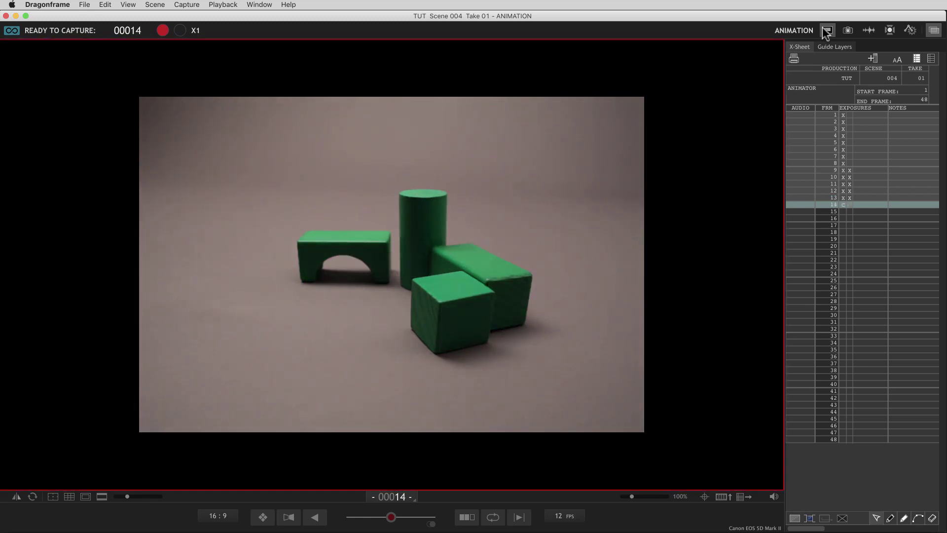
{"action": "left_click", "coordinate": [849, 30]}
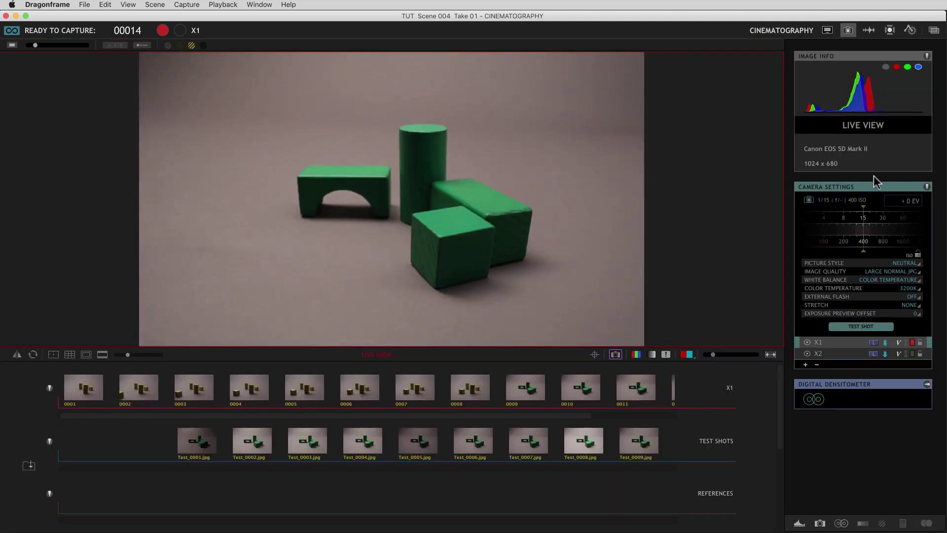